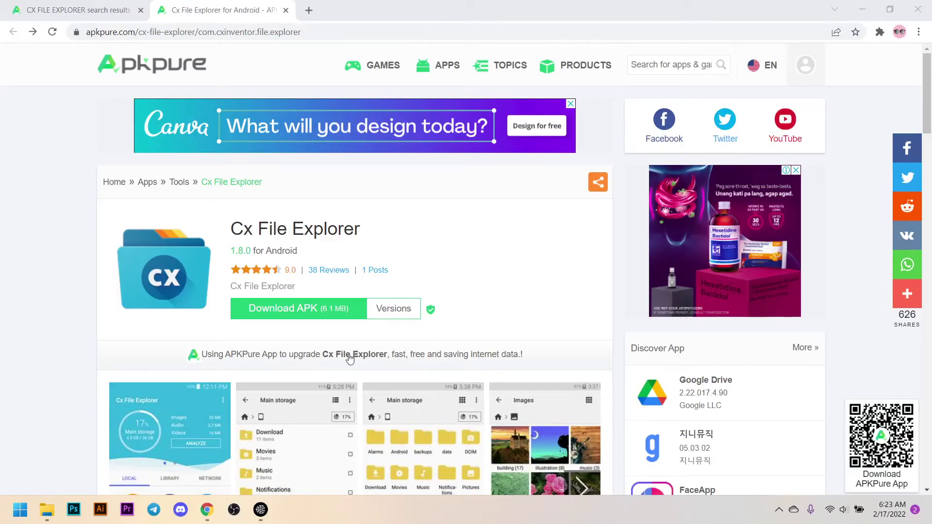
# Step: Download the Cx File Explorer 1.8.0 APK (6.1 MB) from APKPure, then switch to SideQuest
pyautogui.click(333, 315)
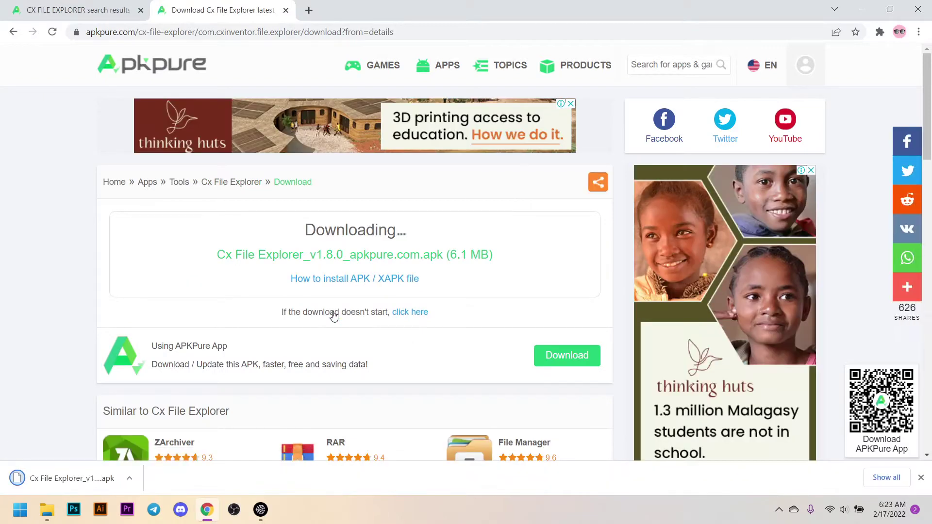
pyautogui.click(260, 511)
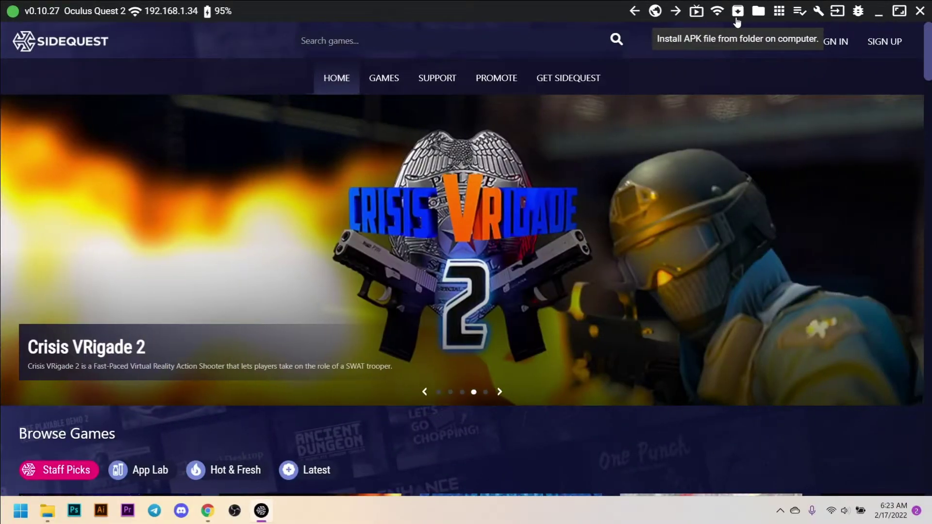
# Step: Install the downloaded Cx File Explorer APK from Downloads onto the Quest 2 headset
pyautogui.click(542, 36)
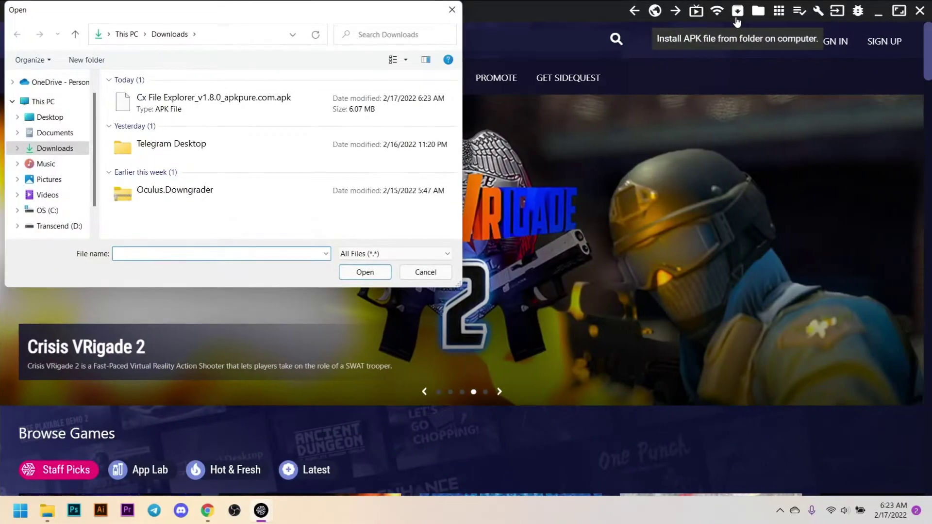
pyautogui.doubleClick(183, 102)
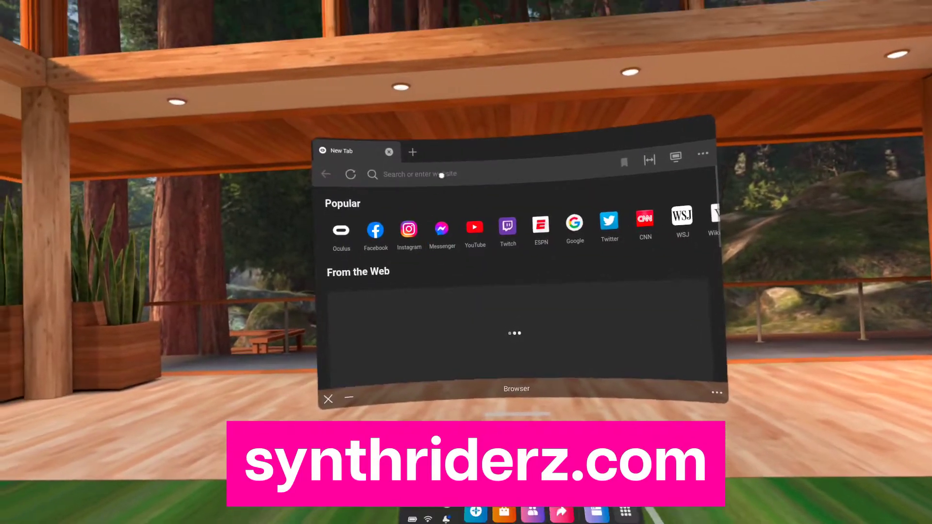
# Step: Go to synthriderz.com and open the Custom Songs beatmaps list, sorted by Most Downloaded
pyautogui.click(418, 179)
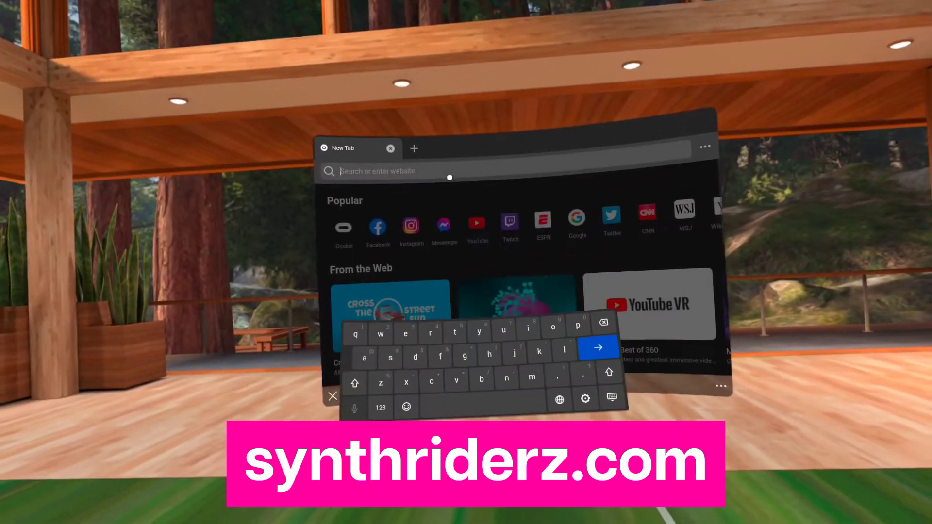
pyautogui.write('sy')
pyautogui.click(398, 194)
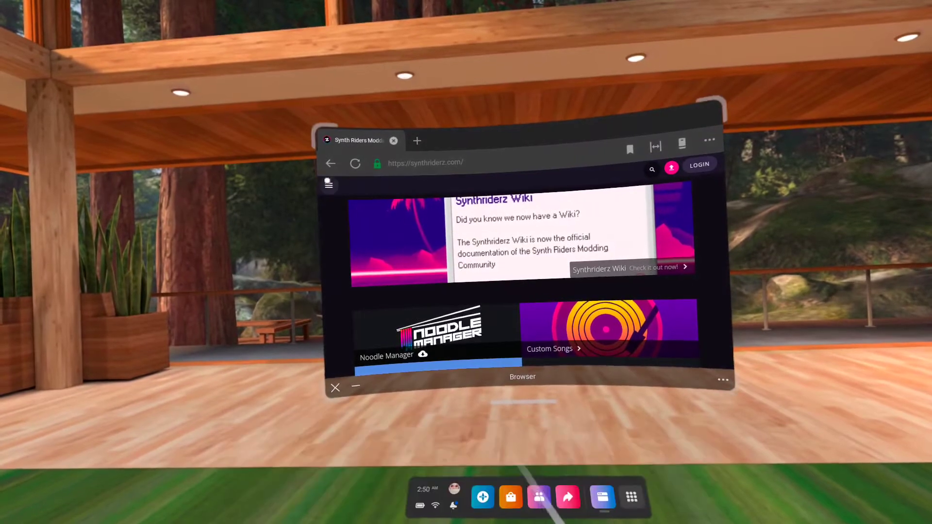
pyautogui.click(327, 185)
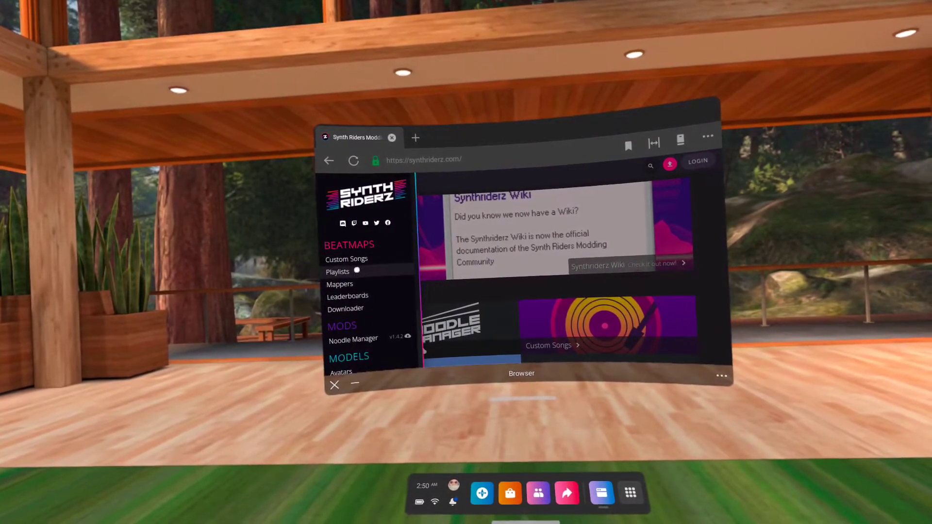
pyautogui.scroll(-3, 357, 263)
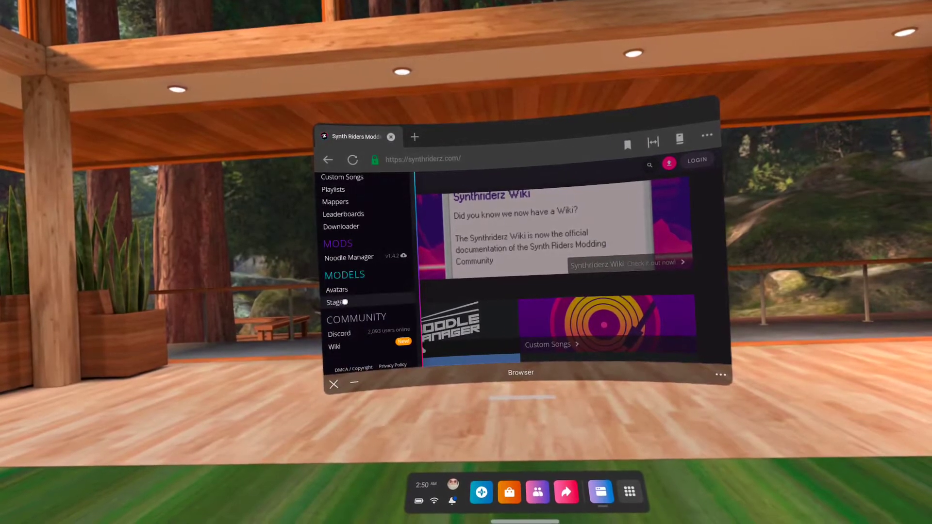
pyautogui.scroll(3, 366, 278)
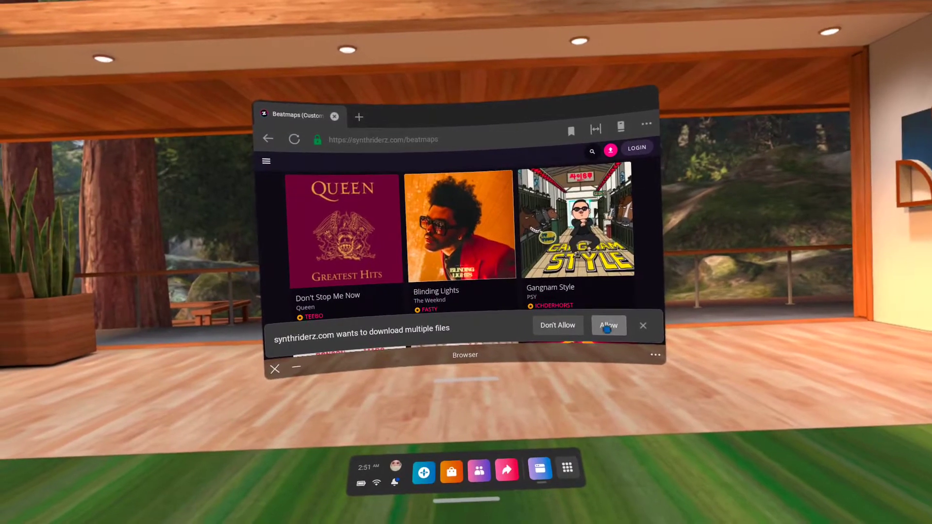
# Step: Download Don't Stop Me Now, Blinding Lights, Gangnam Style and Just Dance, checking the Downloads panel
pyautogui.moveTo(469, 274)
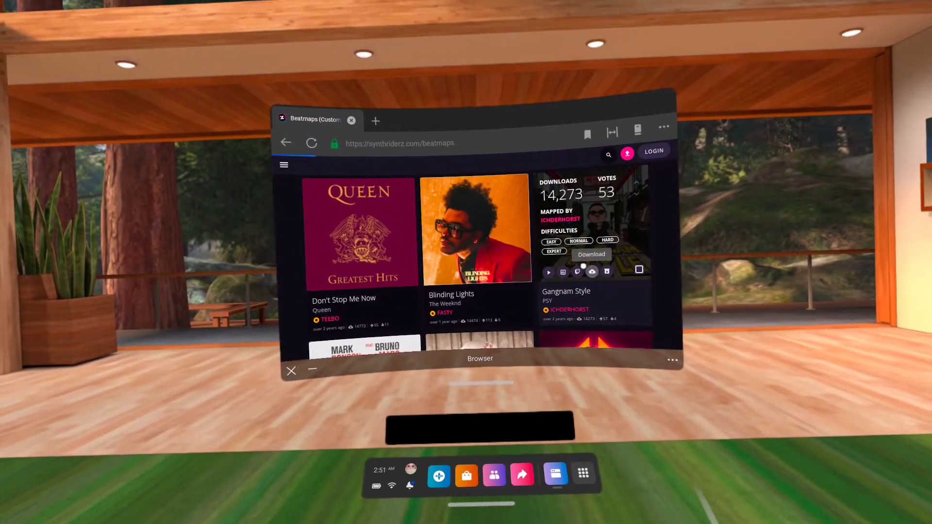
pyautogui.scroll(-3, 583, 266)
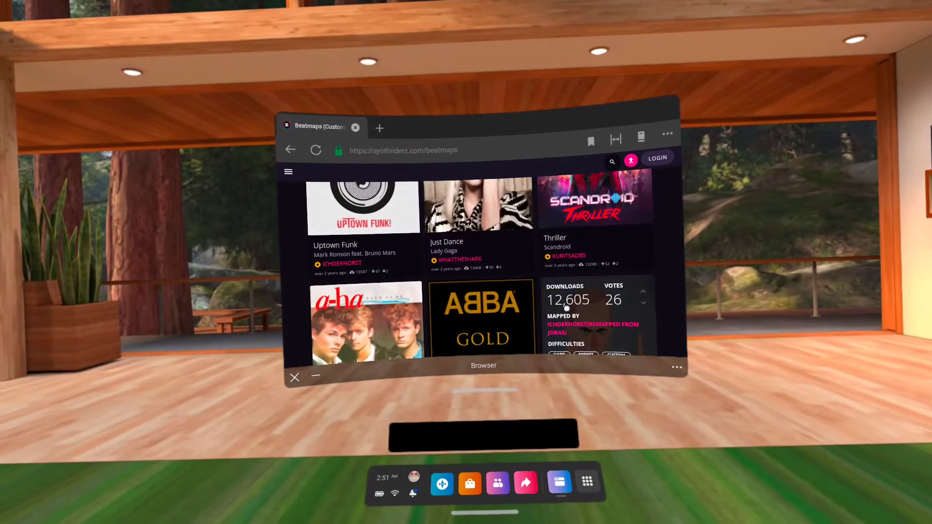
pyautogui.scroll(3, 541, 283)
pyautogui.moveTo(543, 282)
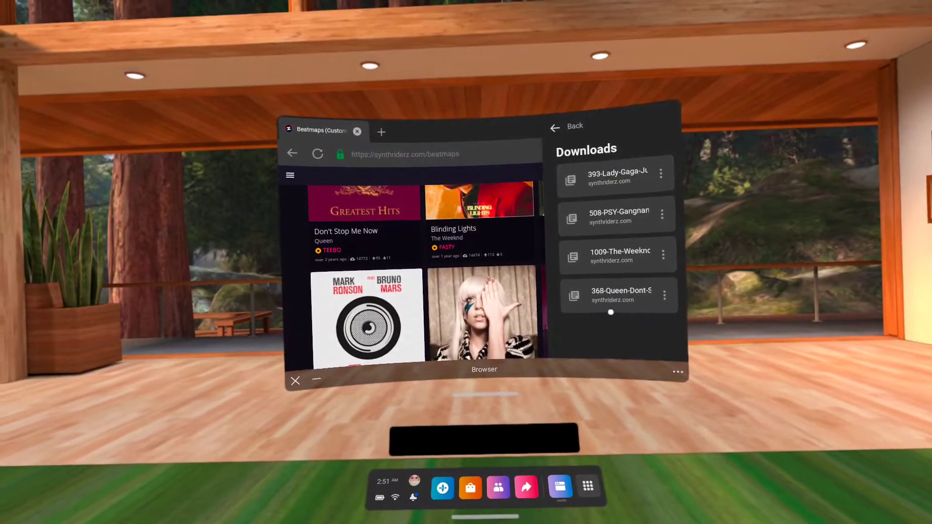
pyautogui.click(290, 177)
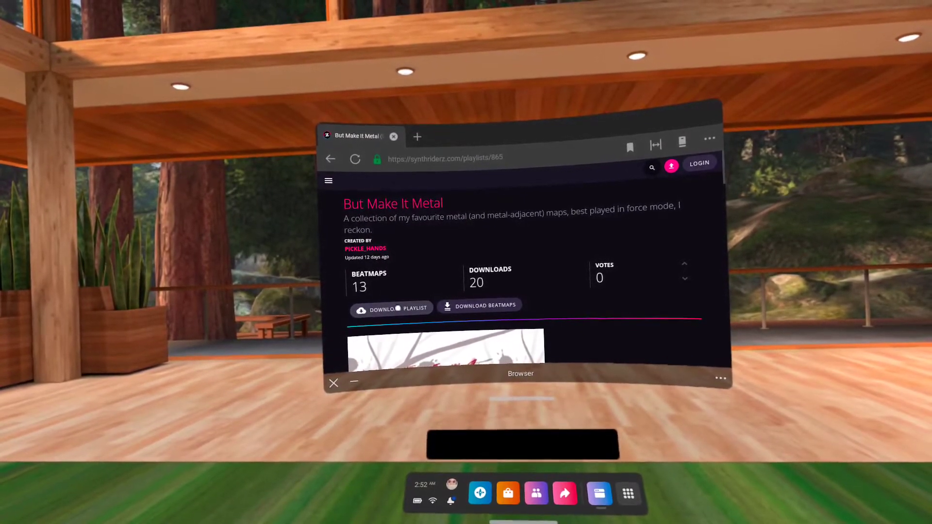
# Step: Download all 13 beatmaps of the But Make It Metal playlist and close the dialog
pyautogui.click(479, 306)
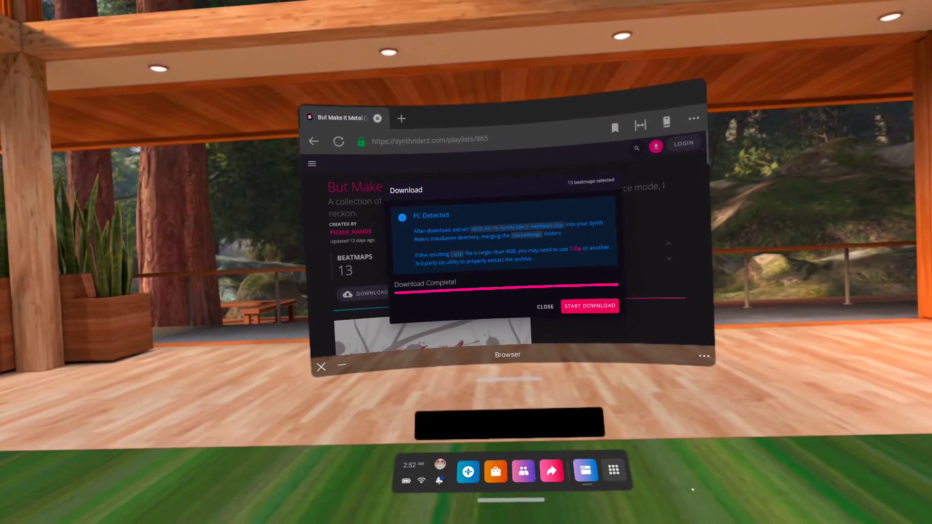
pyautogui.click(545, 306)
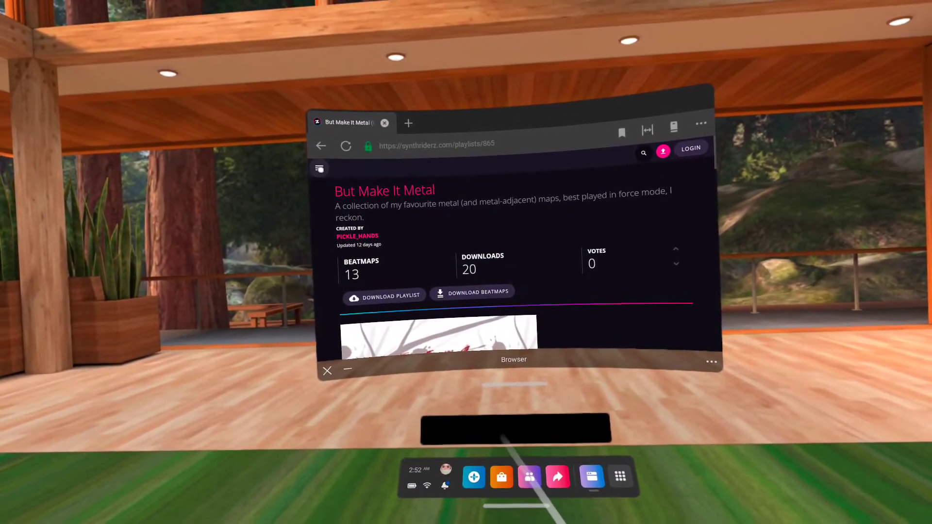
pyautogui.click(320, 169)
pyautogui.scroll(-3, 370, 248)
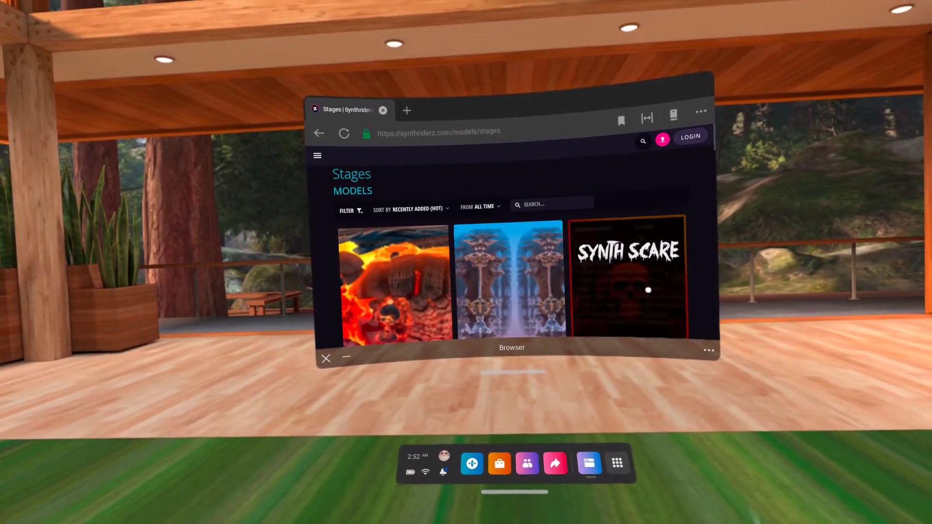
# Step: Download the Quest versions of the Synth Scare and Glacier STORM stages and verify them in Downloads
pyautogui.scroll(-2, 651, 285)
pyautogui.moveTo(615, 231)
pyautogui.scroll(-1, 616, 232)
pyautogui.moveTo(371, 285)
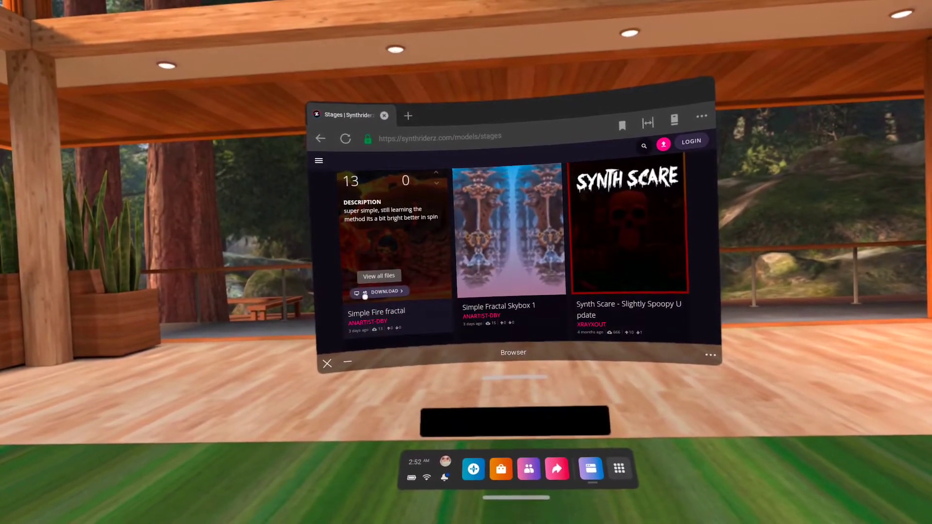
pyautogui.moveTo(593, 283)
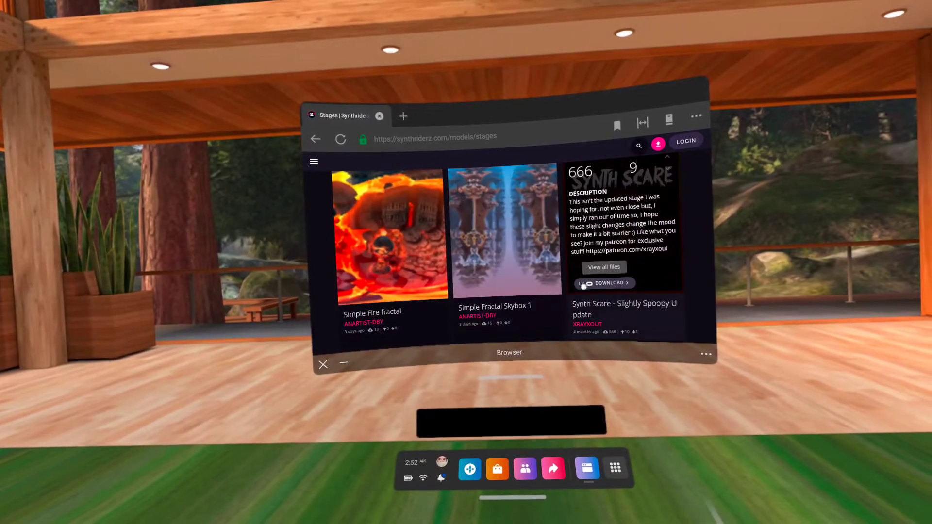
pyautogui.click(592, 284)
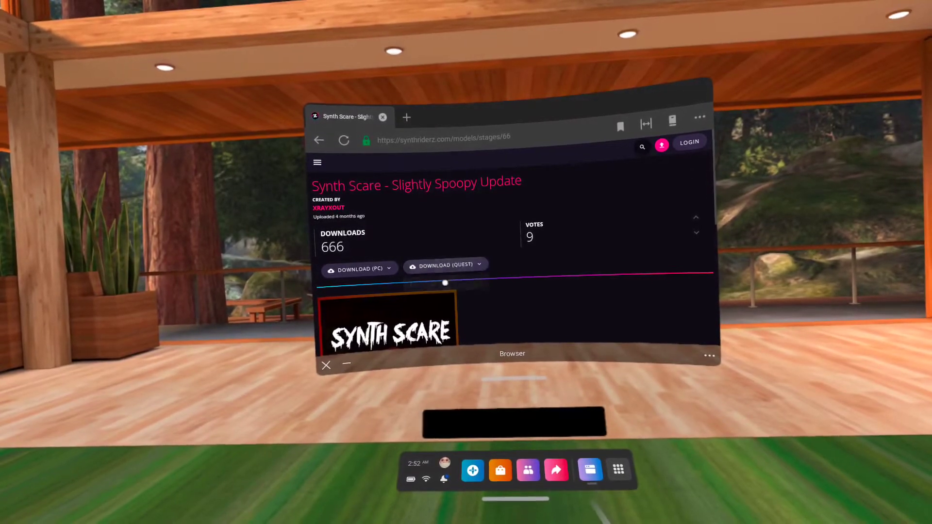
pyautogui.hotkey('alt', 'Left')
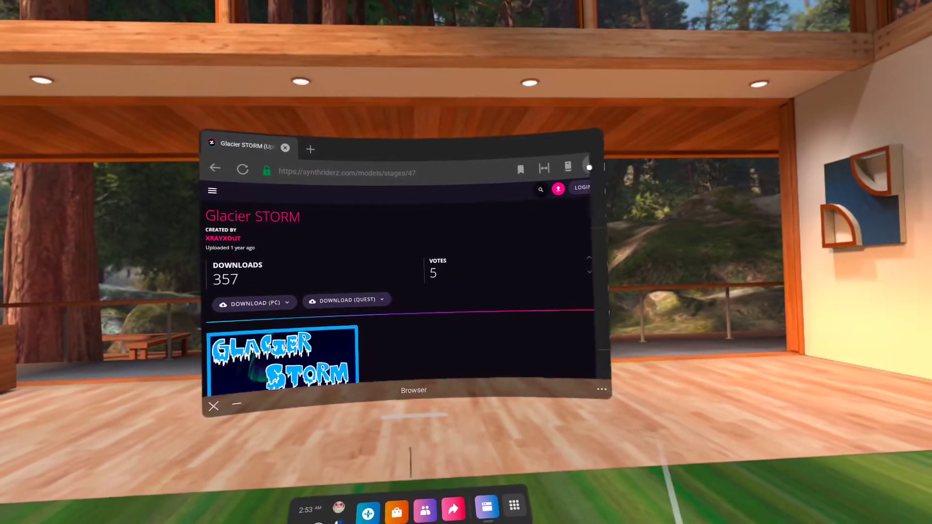
pyautogui.click(588, 167)
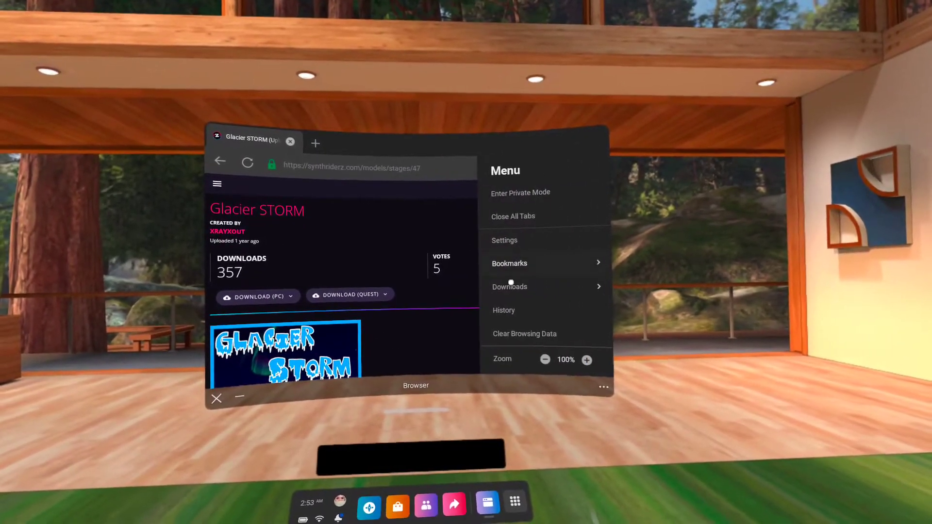
pyautogui.click(509, 286)
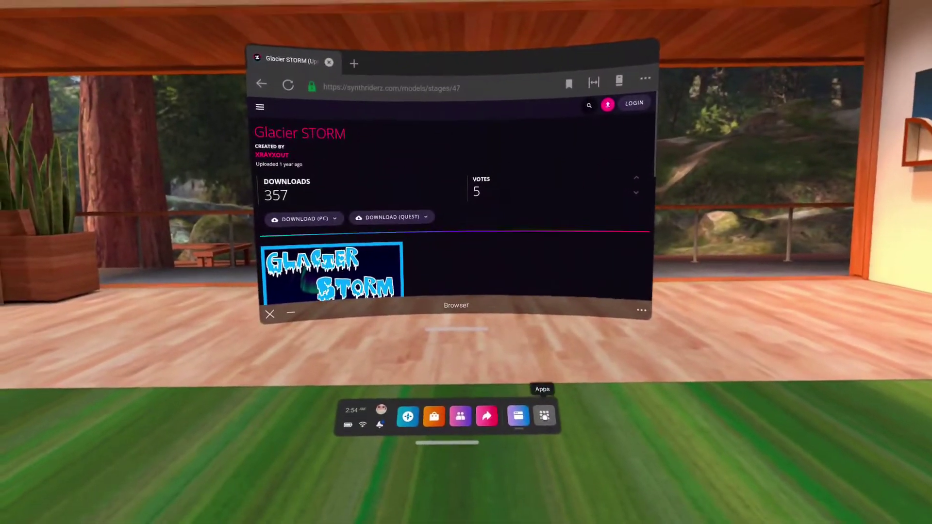
# Step: Launch Cx File Explorer from the Apps library and allow it access to files
pyautogui.click(571, 434)
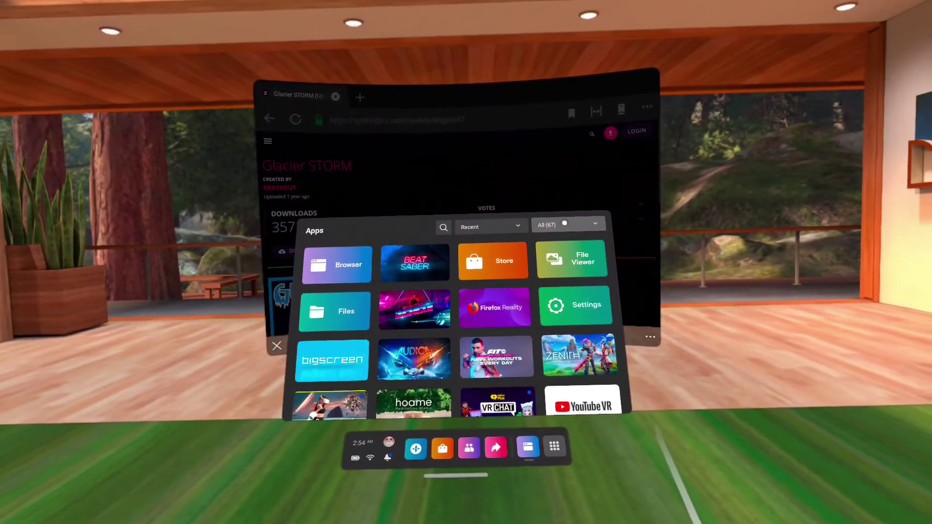
pyautogui.click(575, 212)
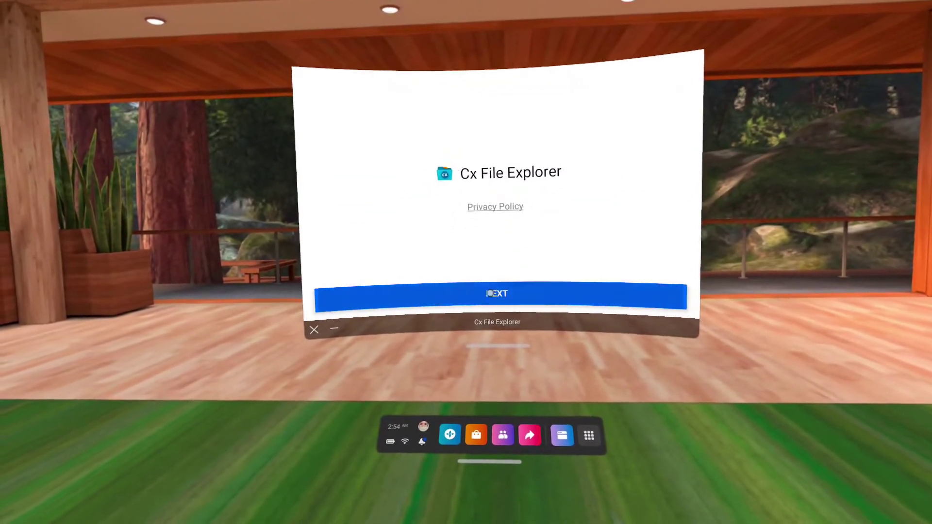
pyautogui.click(484, 315)
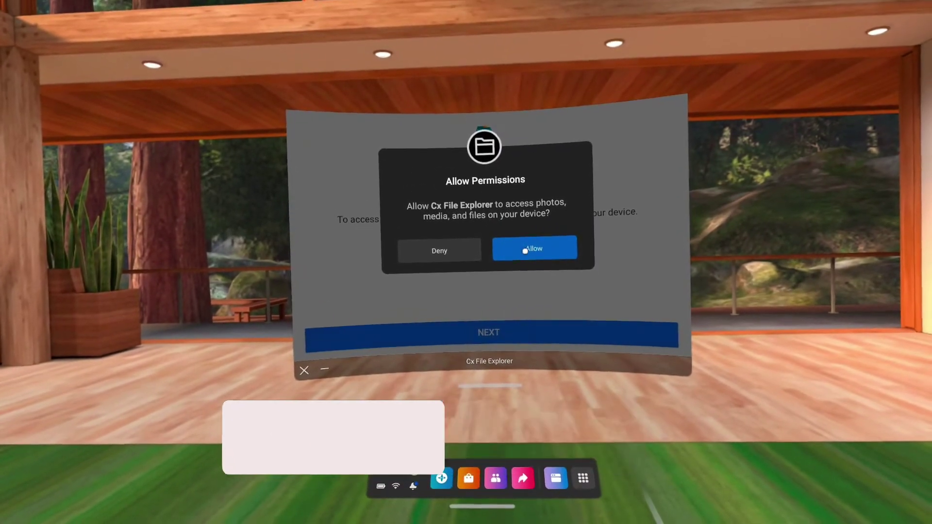
pyautogui.click(524, 250)
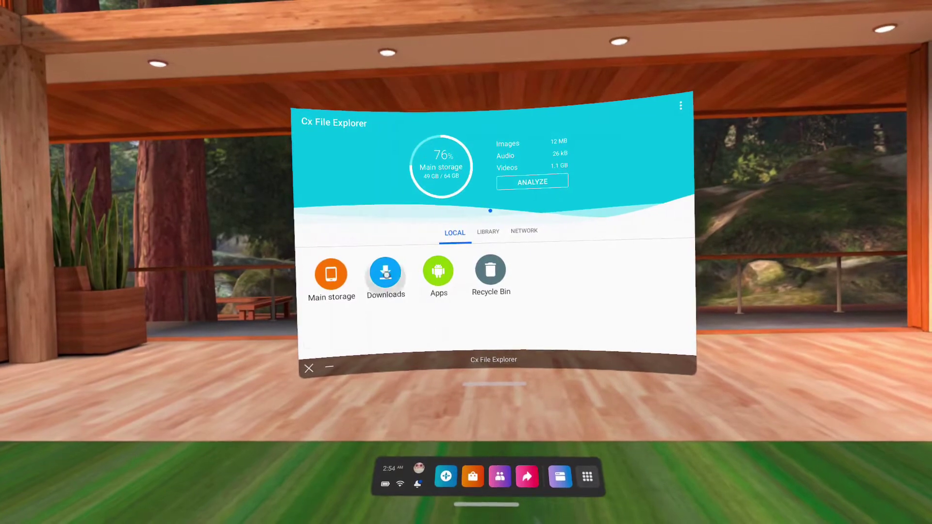
# Step: Extract the 2022-02-15 synthriderz beatmaps zip's 13 items into Main storage > SynthRidersUC
pyautogui.click(387, 274)
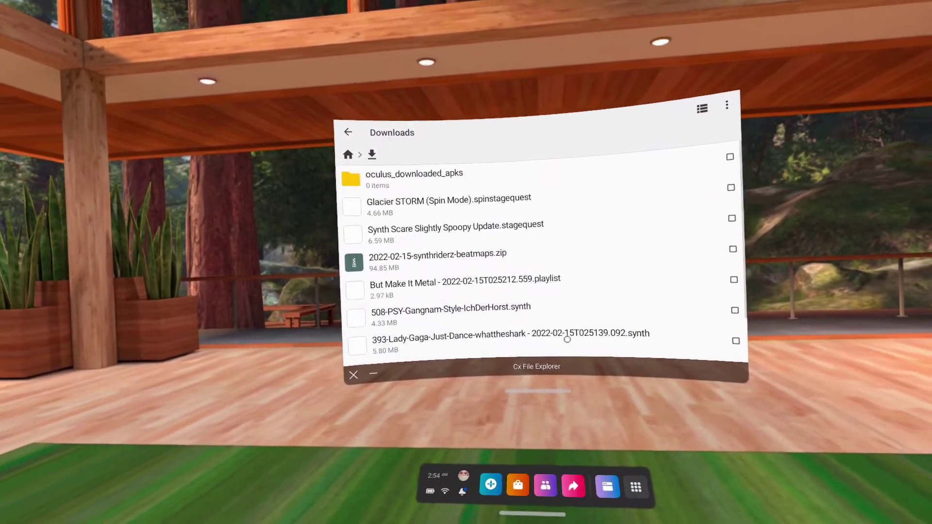
pyautogui.scroll(-2, 555, 261)
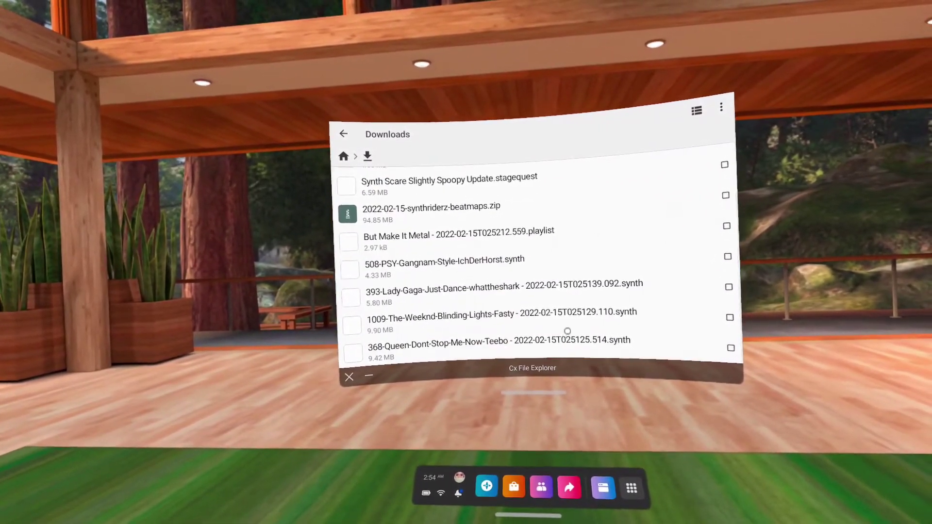
pyautogui.scroll(3, 563, 328)
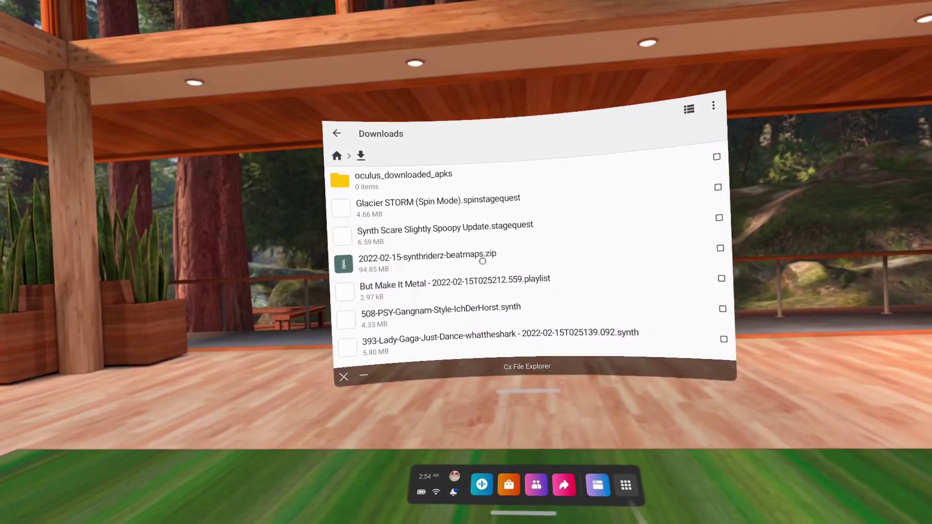
pyautogui.click(481, 258)
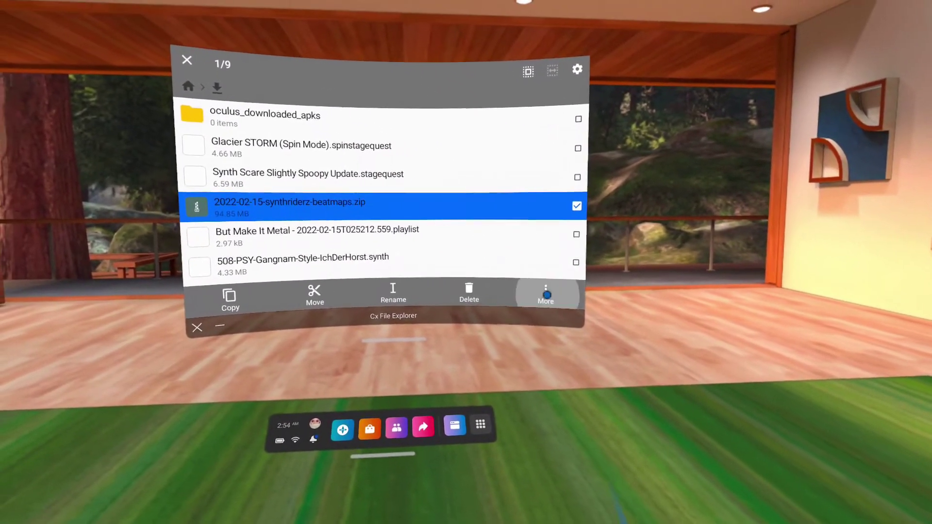
pyautogui.click(546, 295)
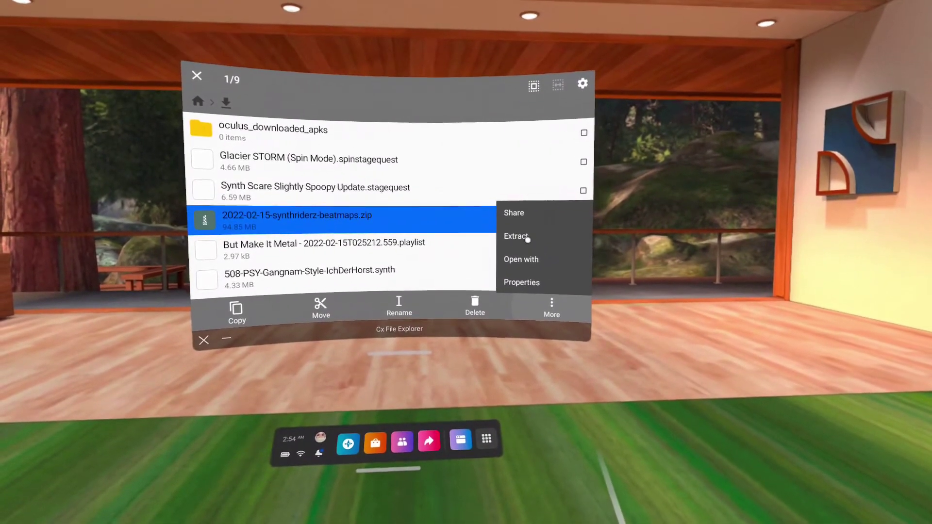
pyautogui.click(527, 239)
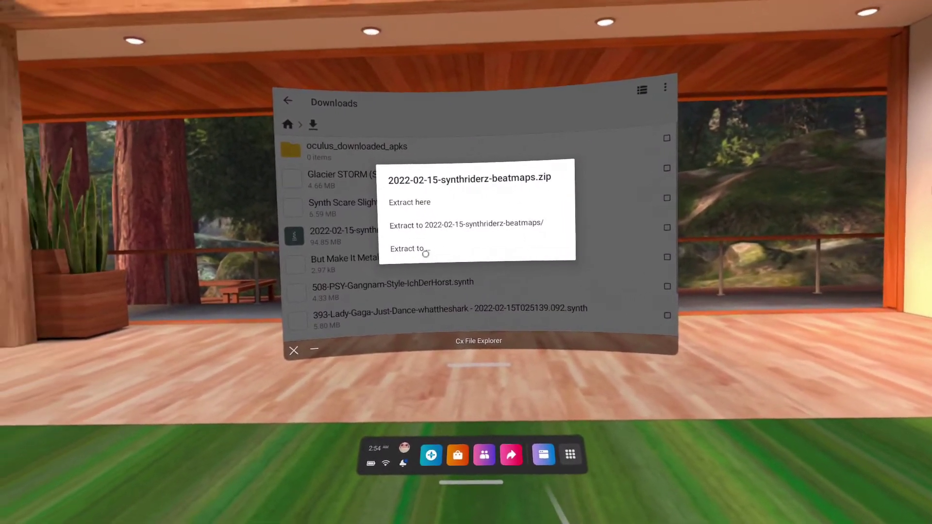
pyautogui.click(425, 253)
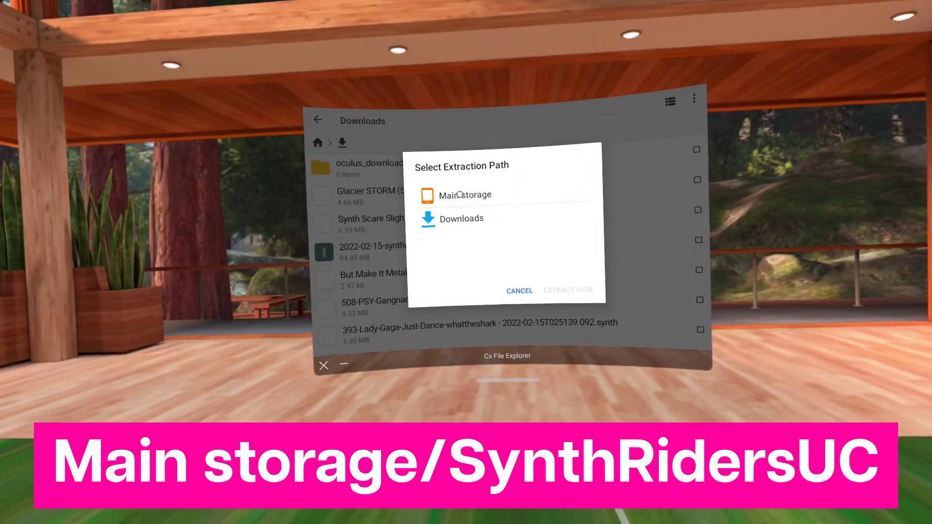
pyautogui.click(456, 190)
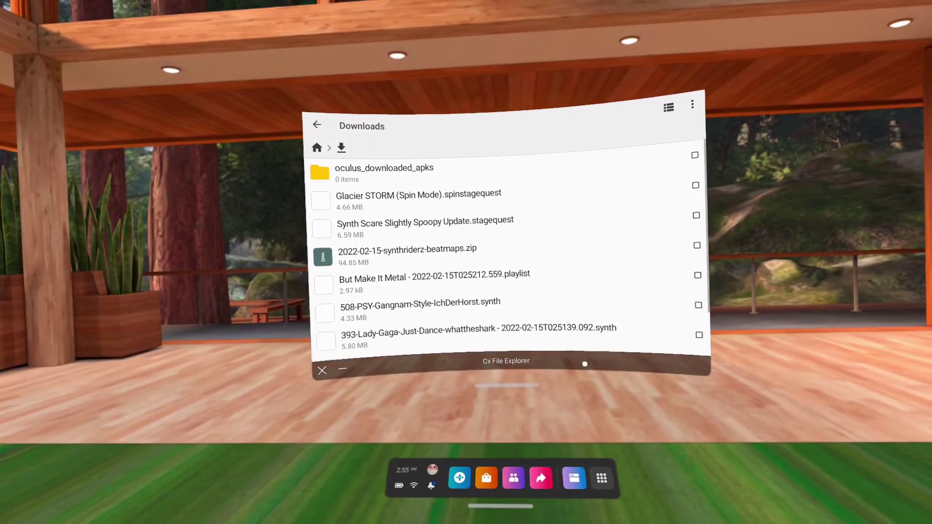
# Step: Move the four .synth songs, including Blinding Lights and Just Dance, into SynthRidersUC/CustomSongs
pyautogui.scroll(-2, 505, 252)
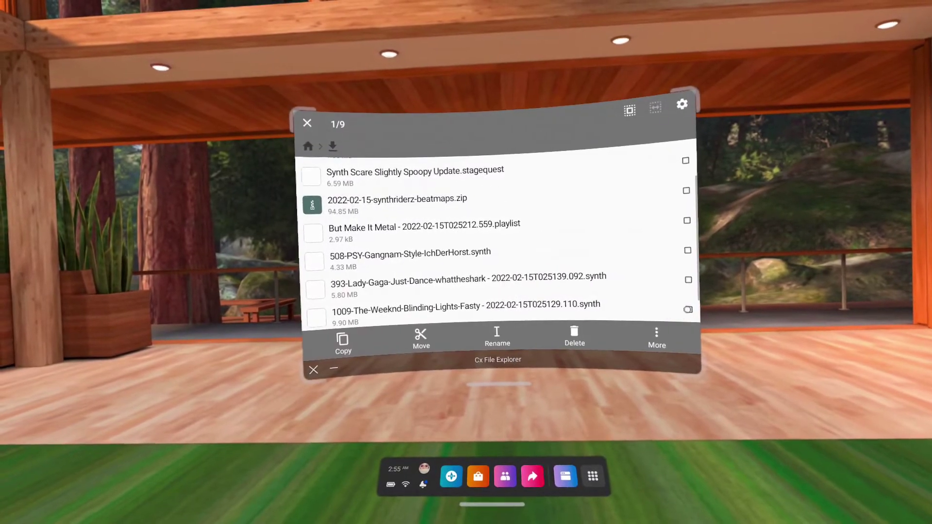
pyautogui.click(687, 309)
pyautogui.click(689, 279)
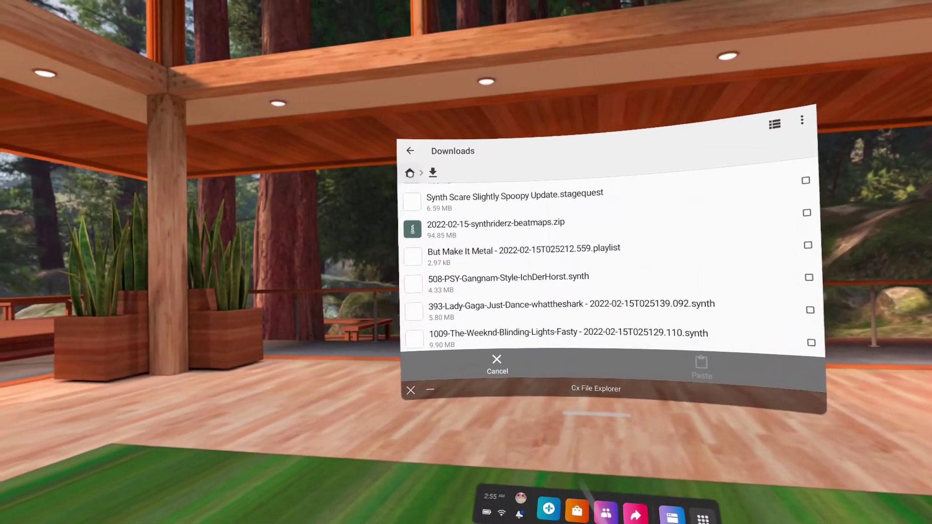
pyautogui.click(409, 173)
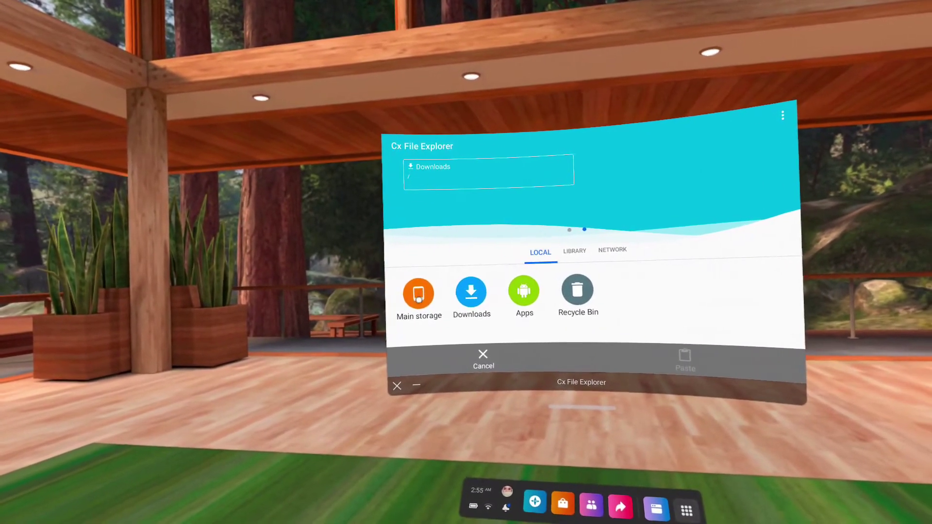
pyautogui.click(431, 304)
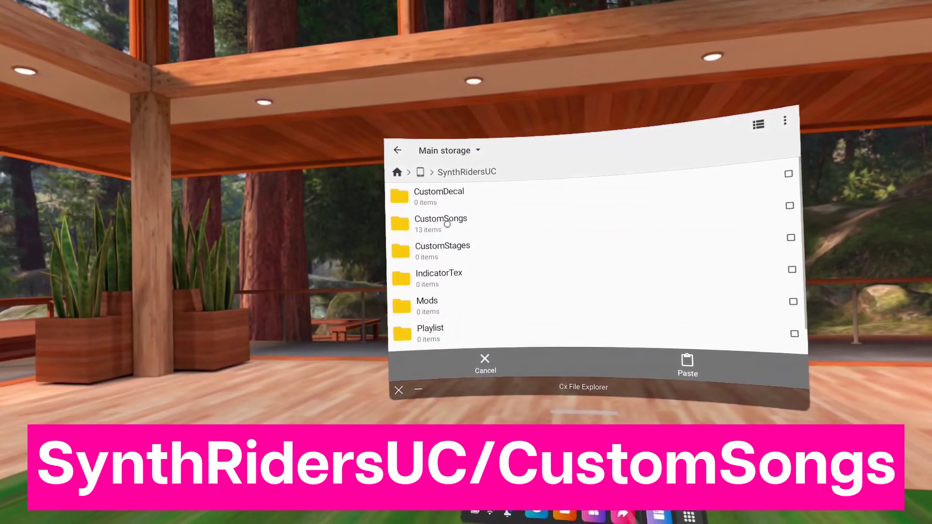
pyautogui.click(445, 221)
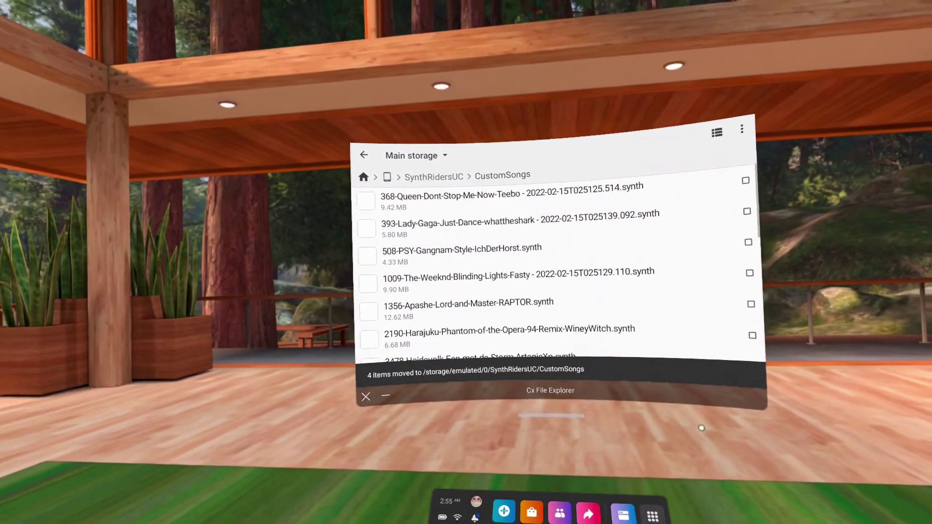
# Step: Move the Glacier STORM and Synth Scare stage files into Main storage > SynthRidersUC > CustomStages
pyautogui.click(369, 175)
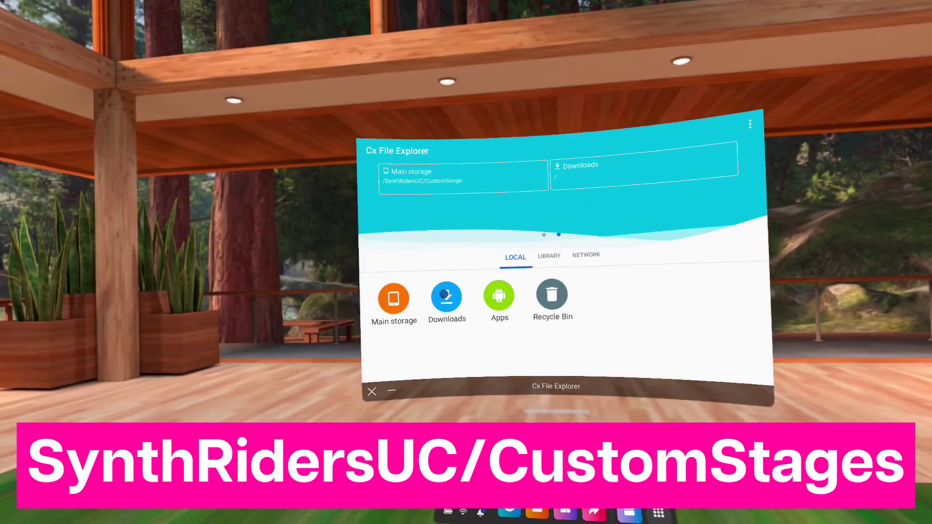
pyautogui.click(443, 294)
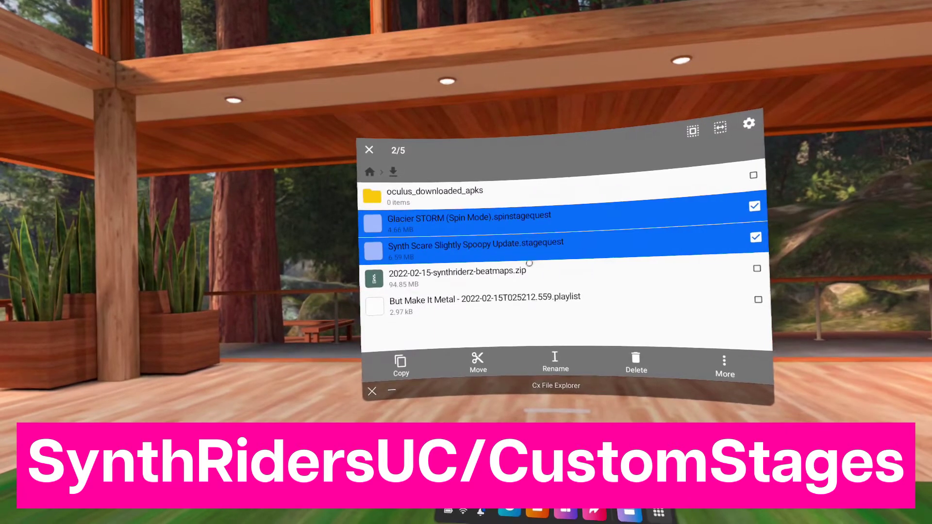
pyautogui.click(478, 364)
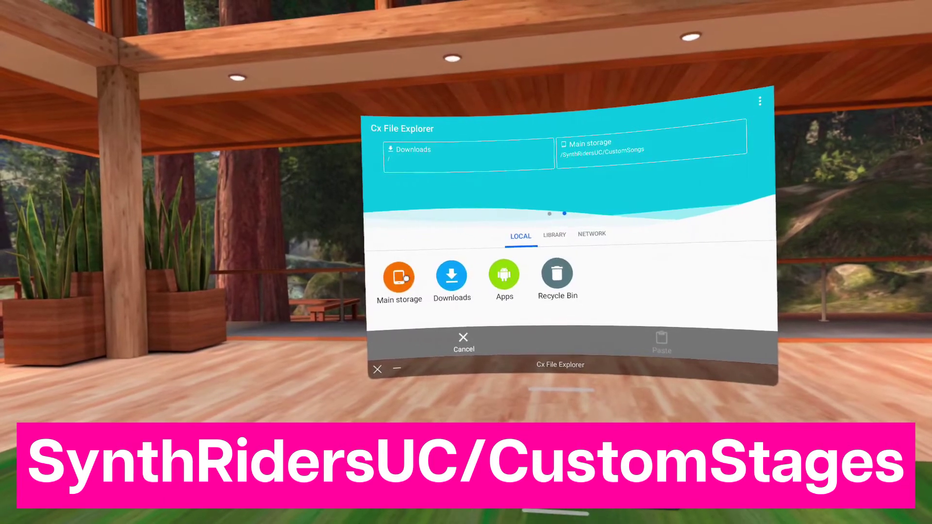
pyautogui.click(406, 278)
pyautogui.scroll(-10, 480, 289)
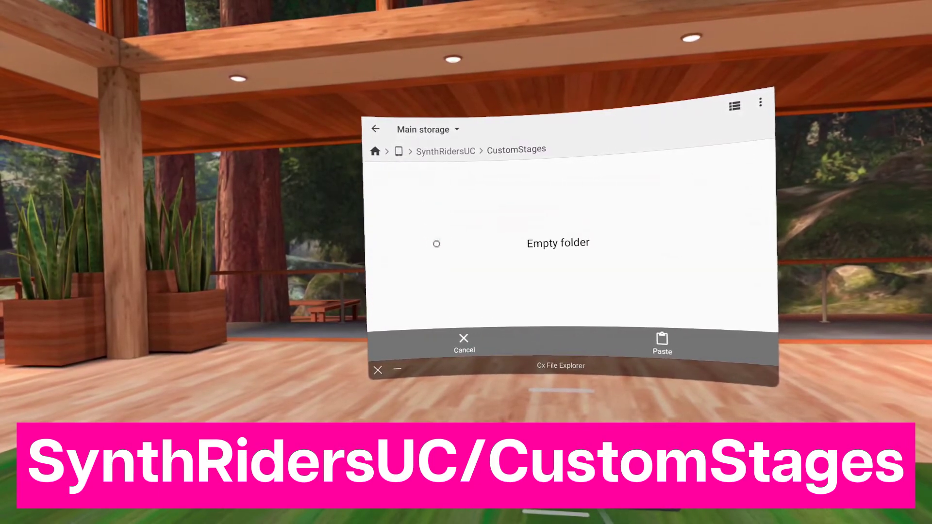
pyautogui.click(660, 343)
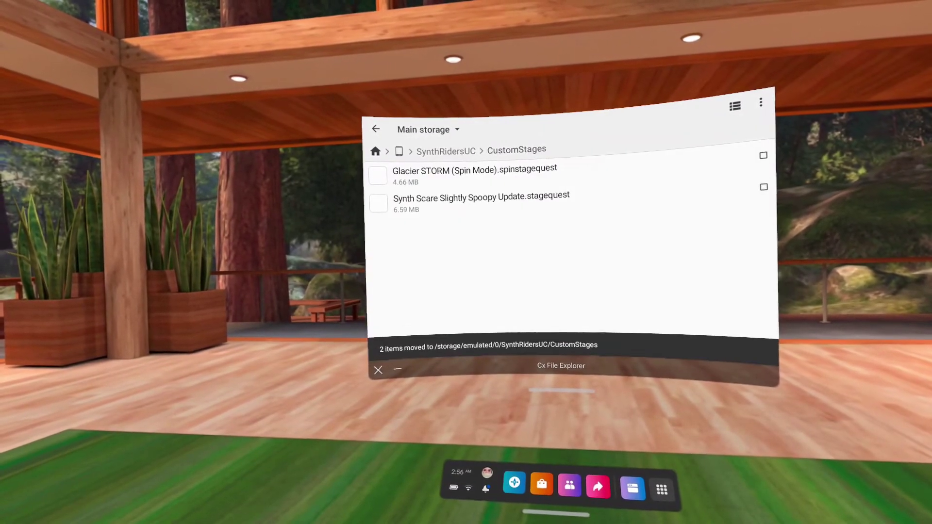
pyautogui.press('Escape')
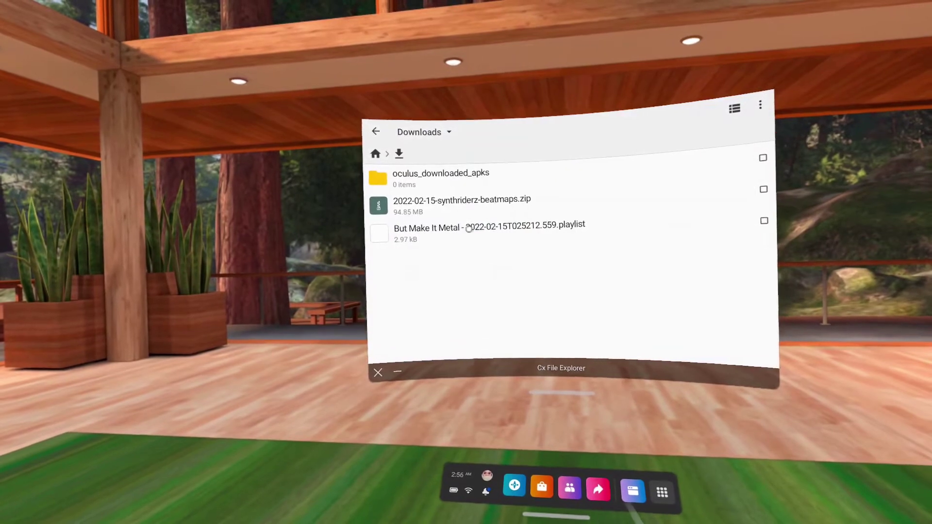
# Step: Move the But Make It Metal .playlist file from Downloads and paste it into SynthRidersUC/Playlist
pyautogui.click(451, 233)
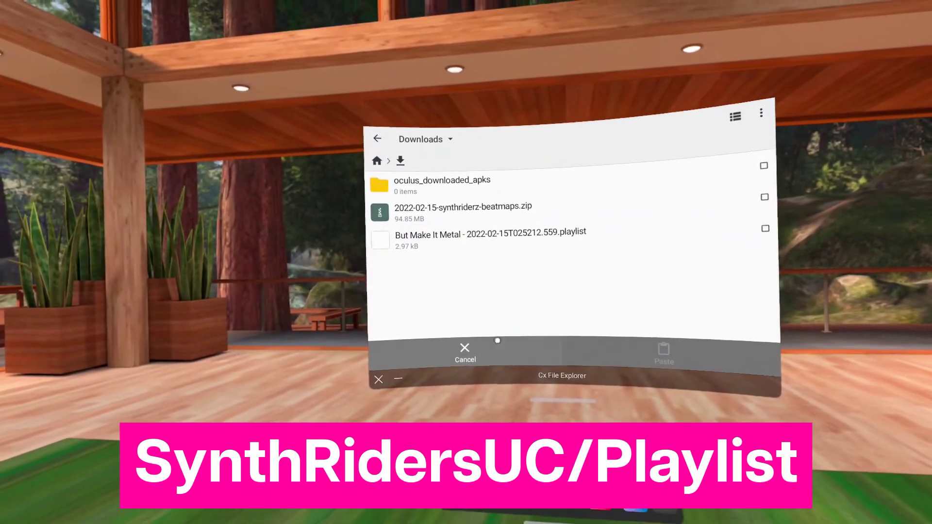
pyautogui.click(376, 153)
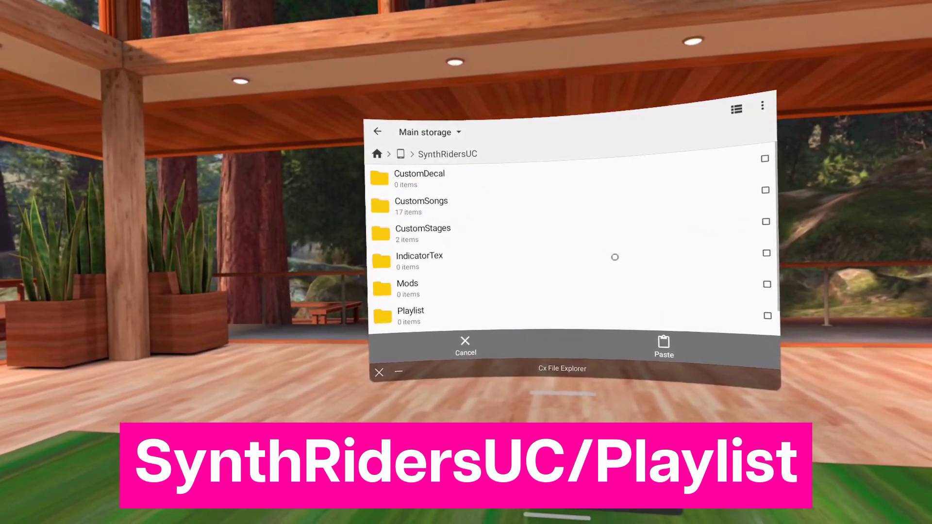
pyautogui.scroll(-1, 437, 272)
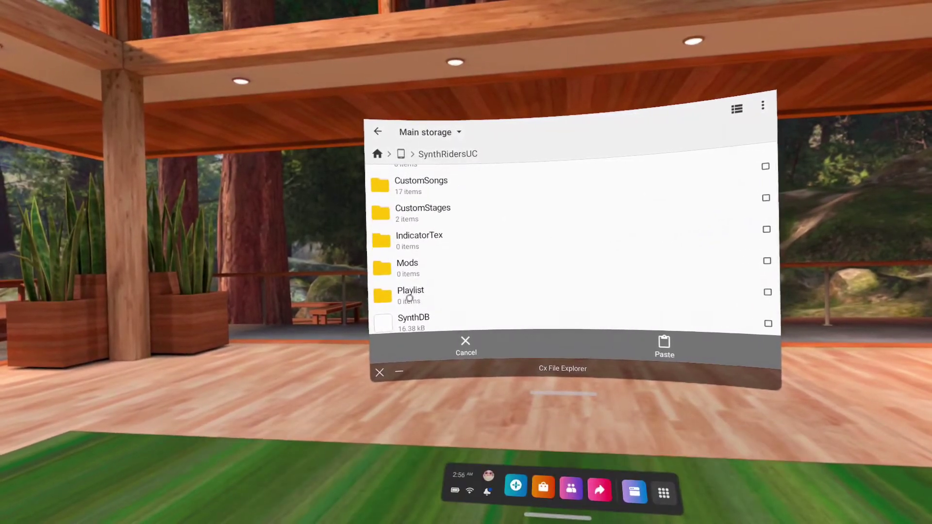
pyautogui.click(410, 297)
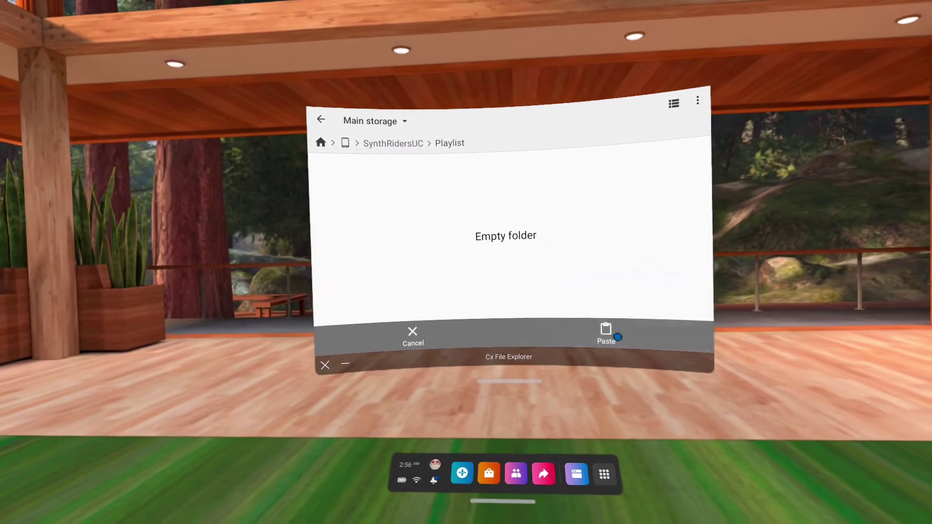
pyautogui.click(607, 335)
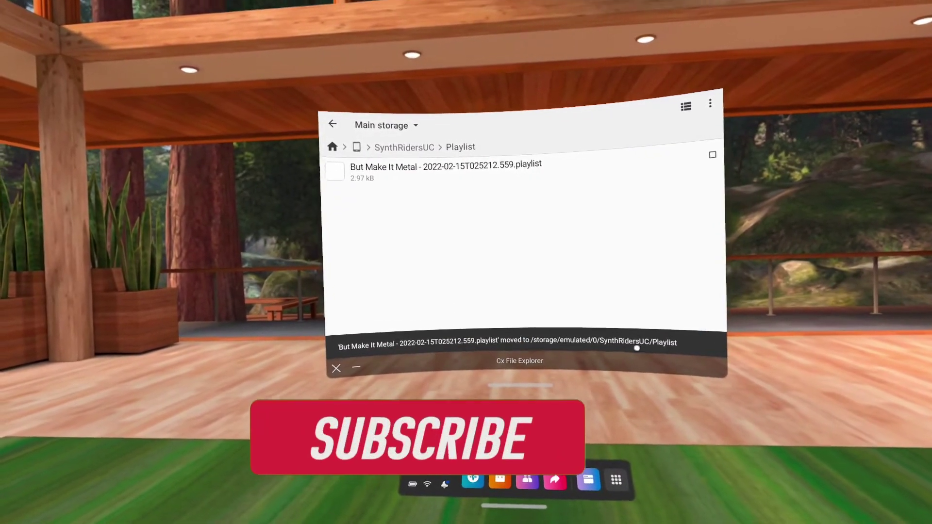
# Step: Open the installed-apps library and switch its filter from Unknown Sources to All
pyautogui.click(617, 478)
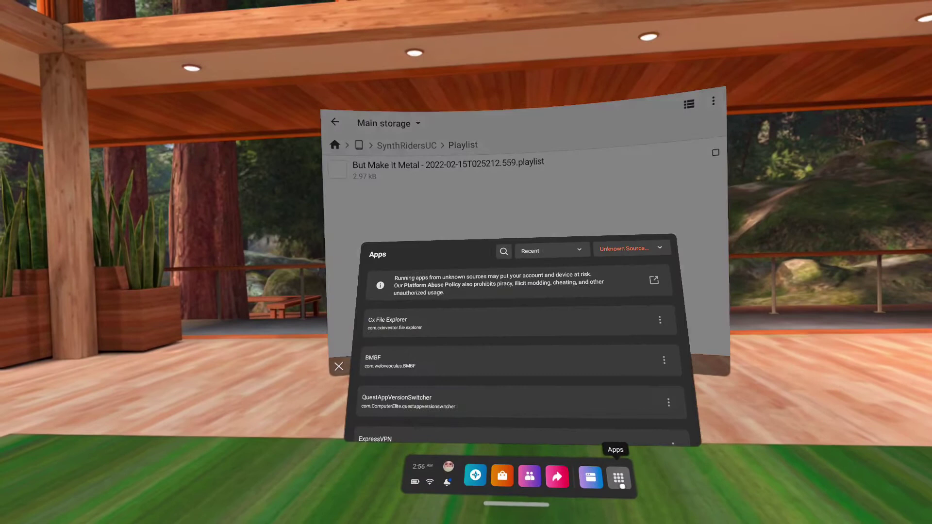
pyautogui.click(636, 246)
pyautogui.click(619, 266)
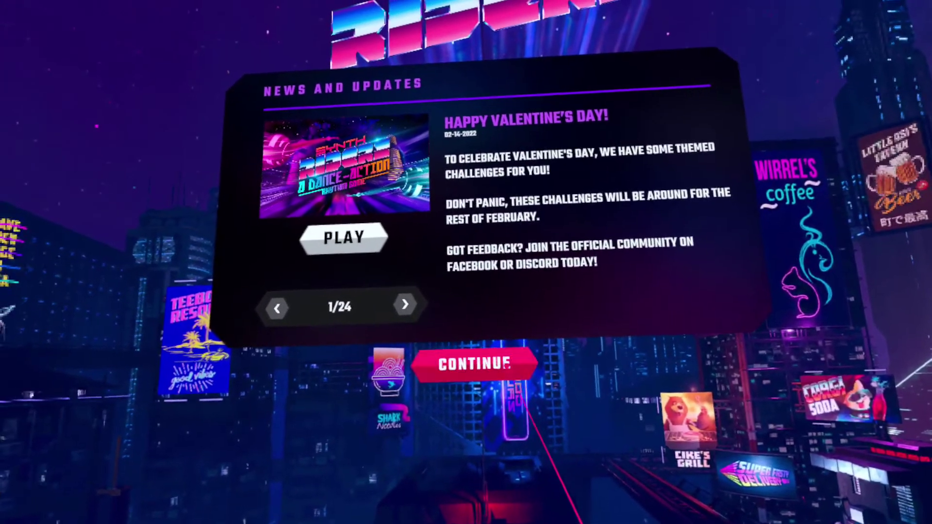
# Step: Dismiss the news panel, enter Play Solo and scroll through the Custom Songs list
pyautogui.click(515, 362)
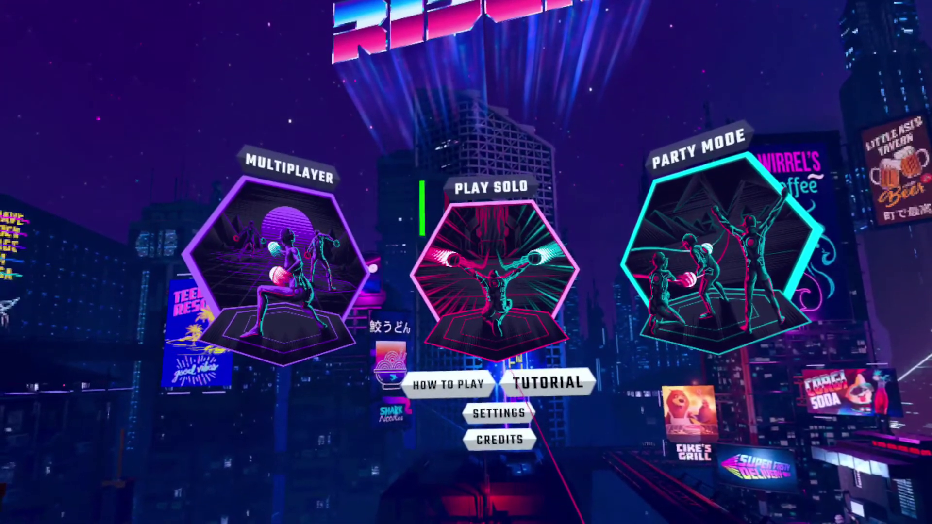
pyautogui.click(503, 277)
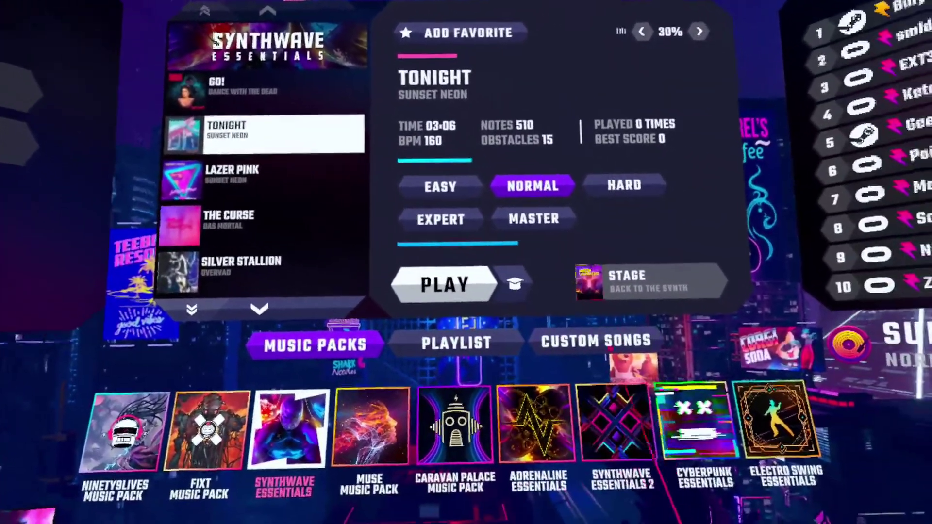
pyautogui.click(669, 370)
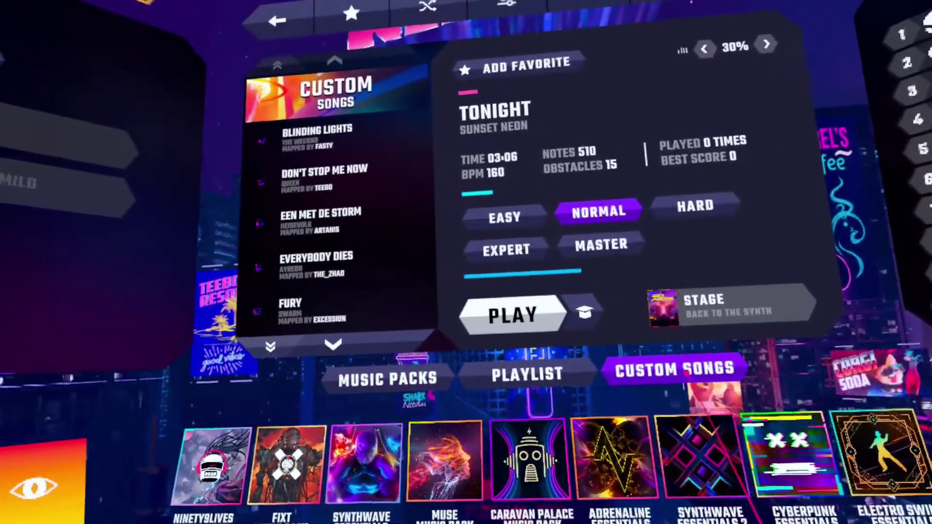
pyautogui.scroll(-10, 437, 250)
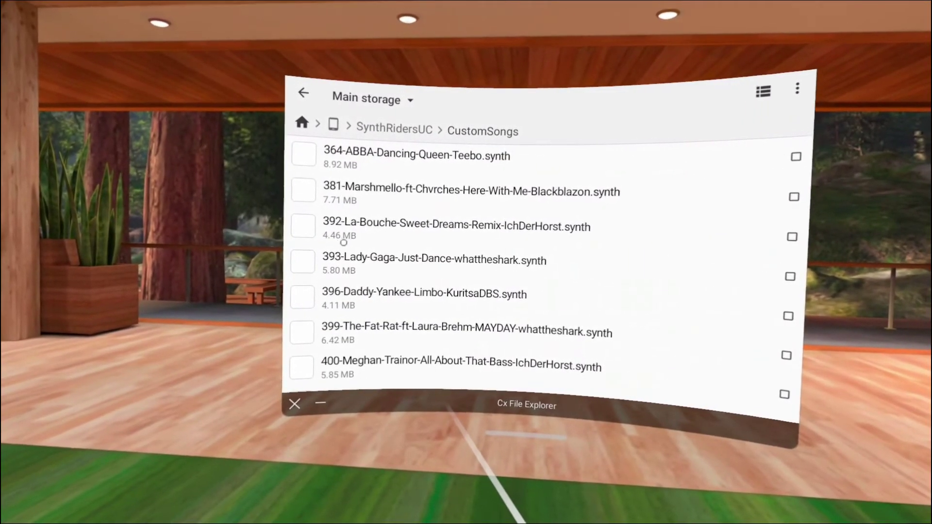
pyautogui.click(377, 235)
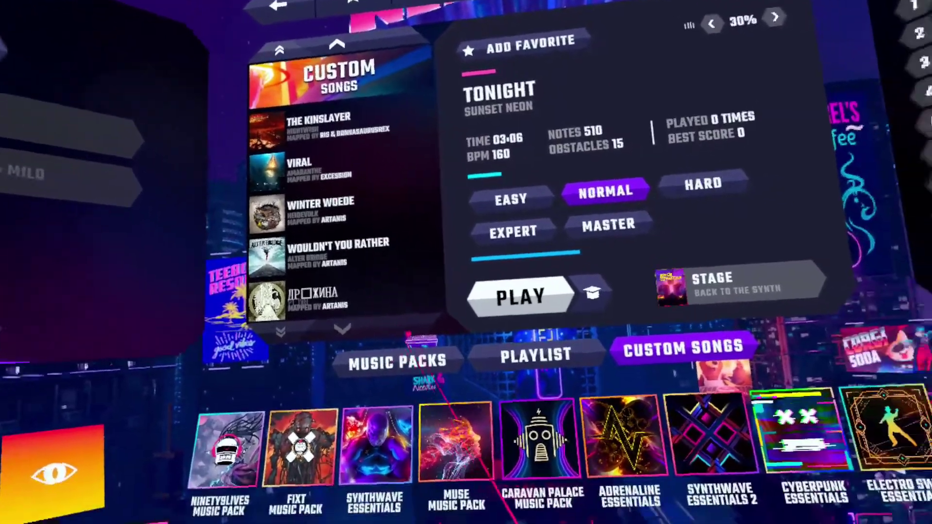
# Step: Open the But Make It Metal playlist and browse its stage choices with random stage selection on
pyautogui.click(536, 355)
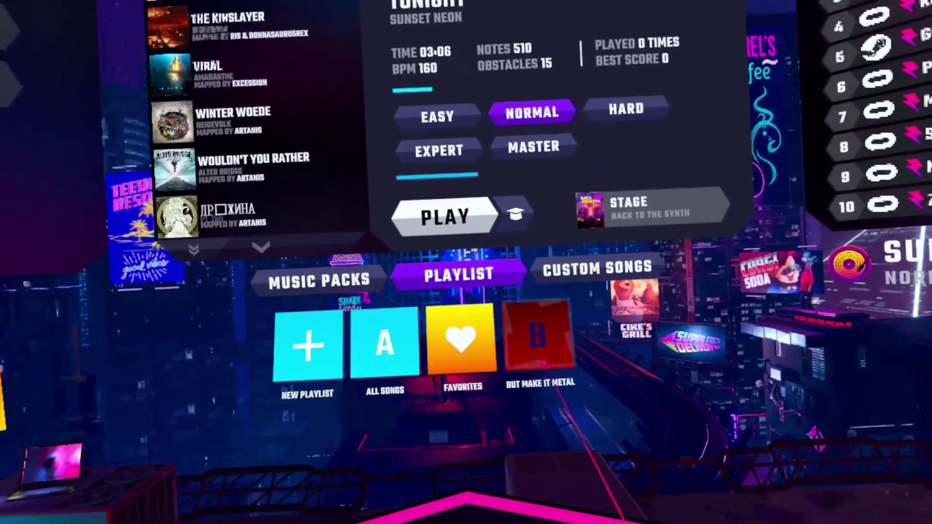
pyautogui.click(580, 383)
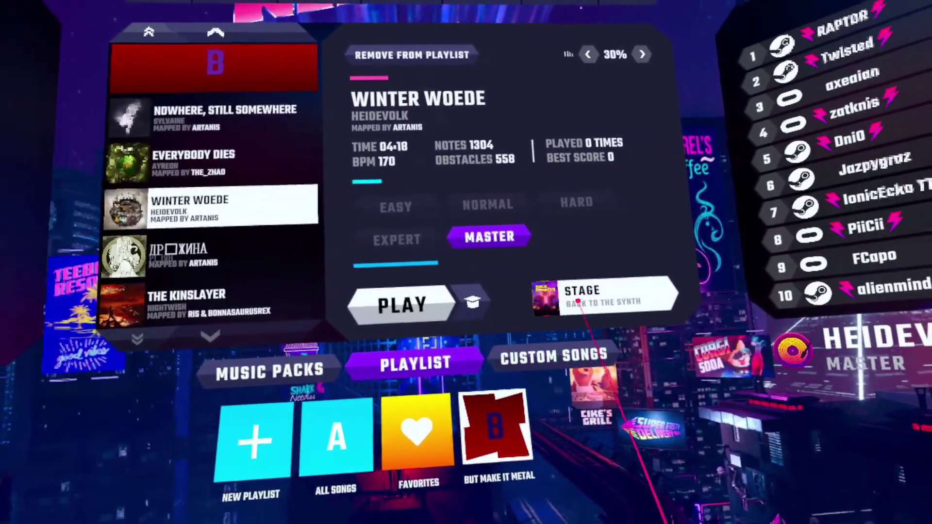
pyautogui.click(610, 289)
pyautogui.click(626, 357)
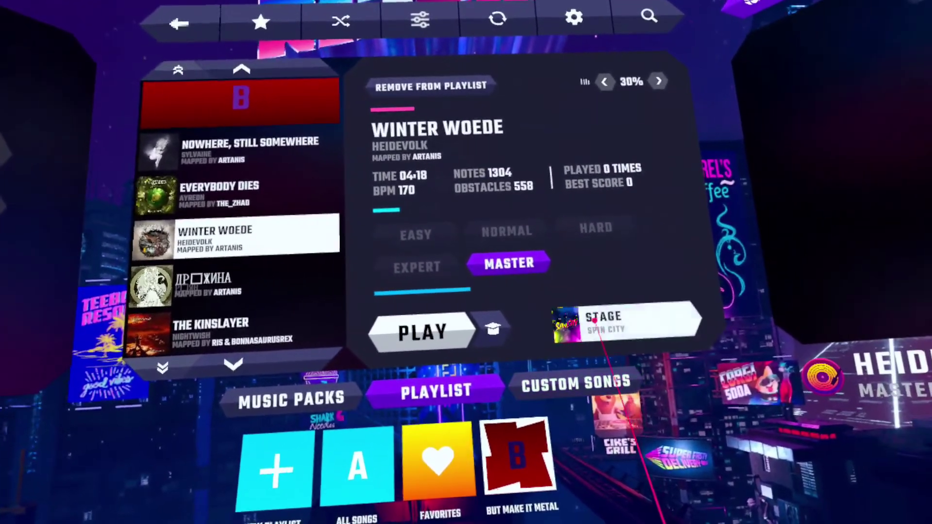
pyautogui.click(595, 320)
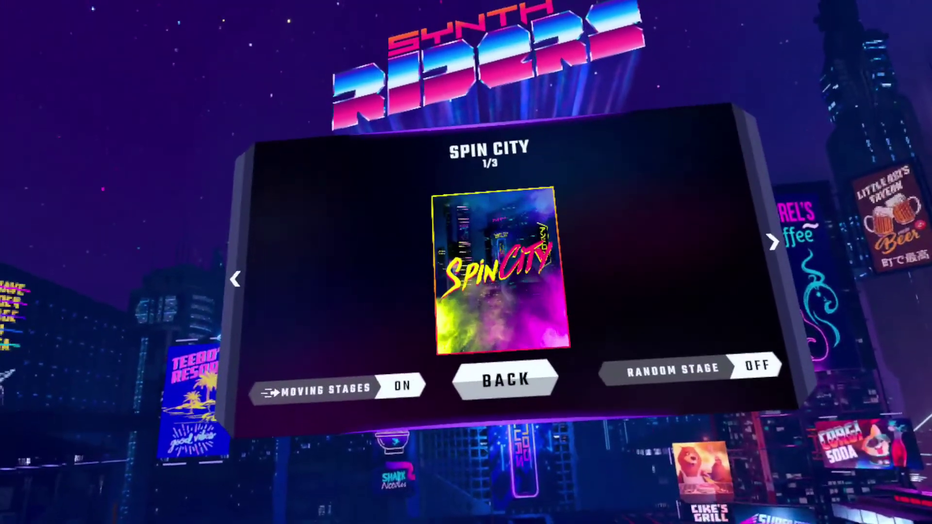